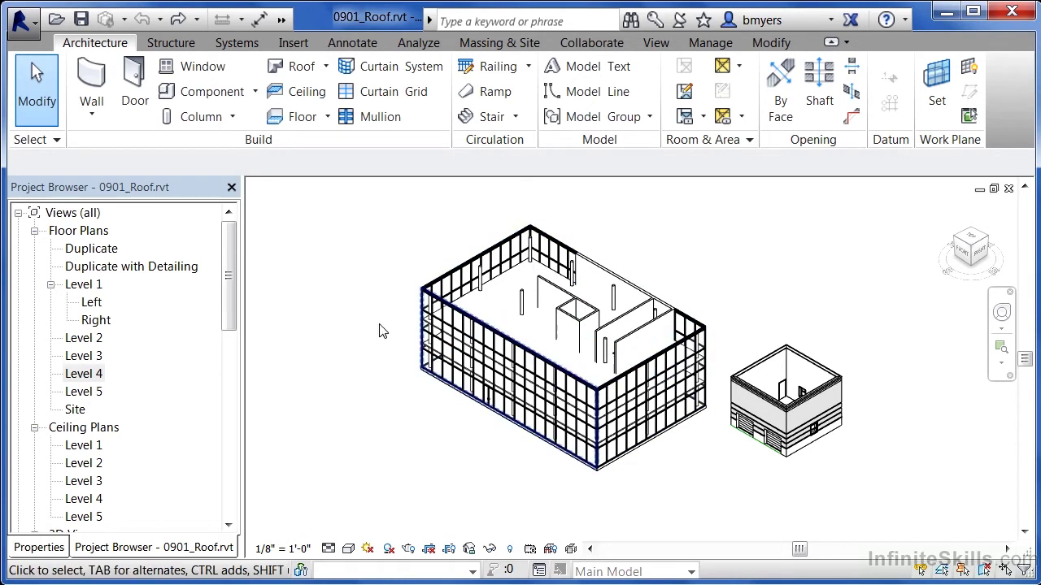
Rename the Level 4 plan to Roof and accept renaming its level and matching views
right_click(96, 379)
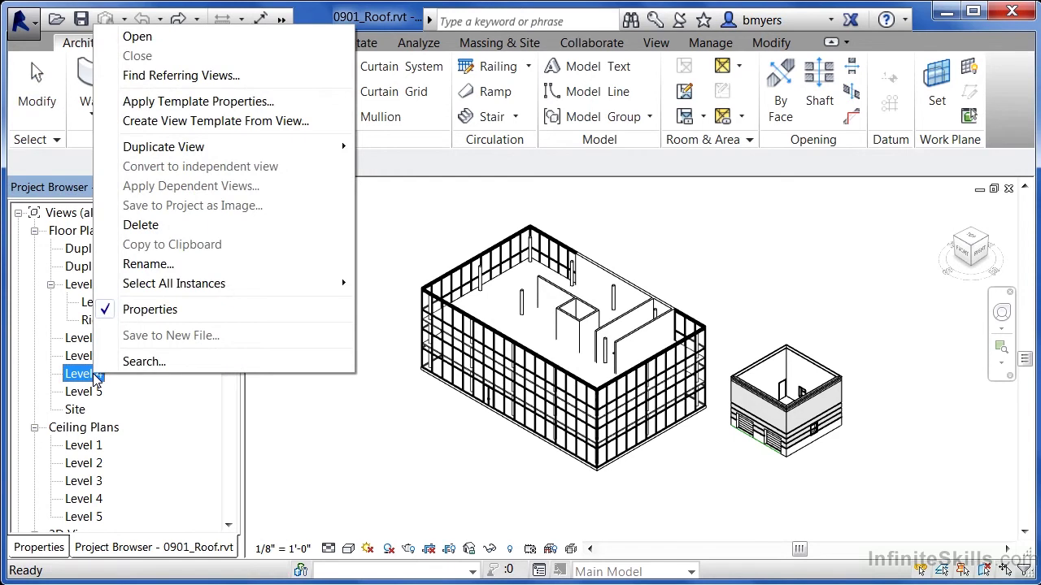
click(152, 265)
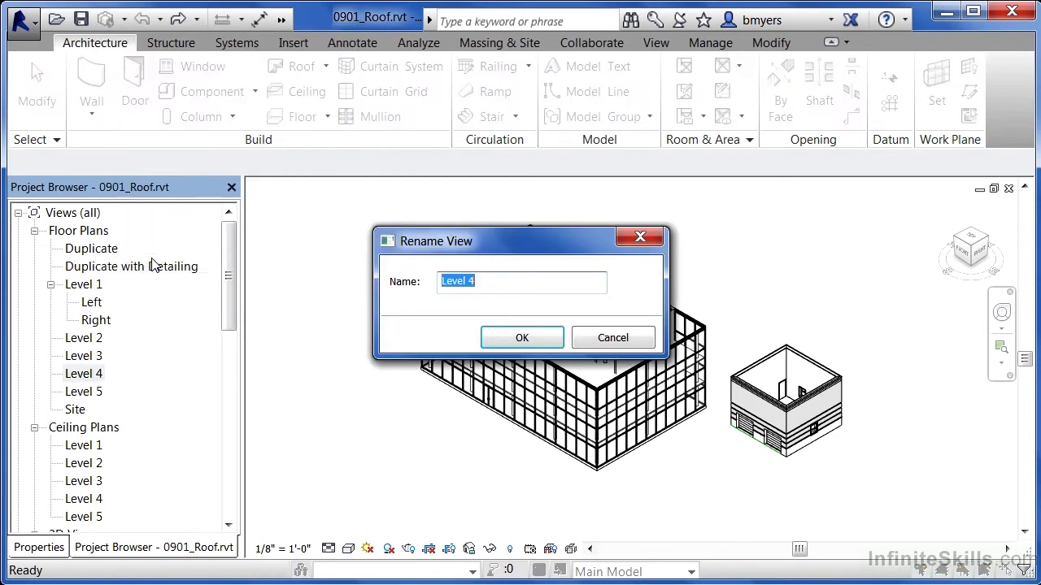
text(Roof)
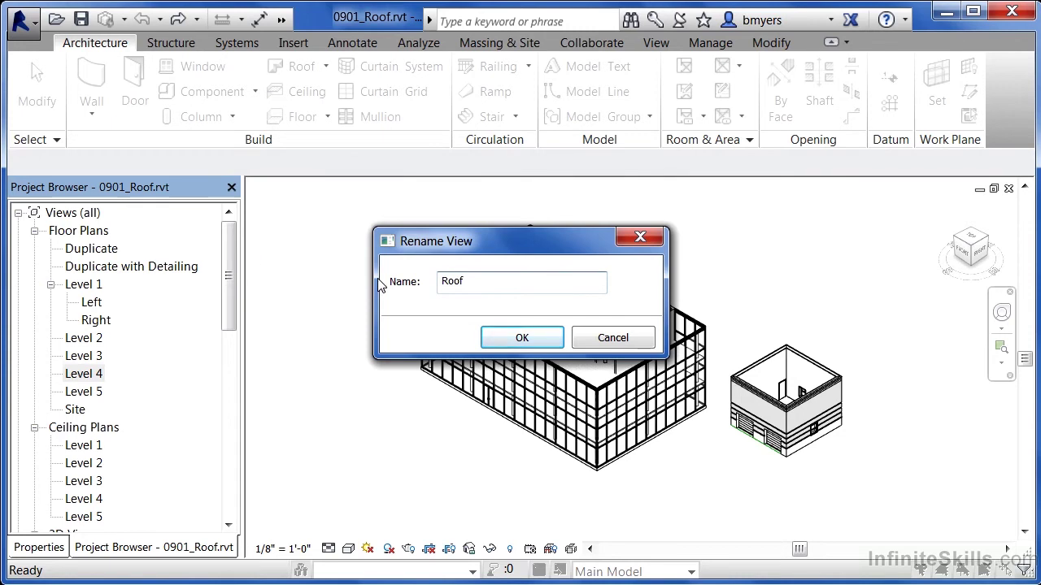
click(492, 333)
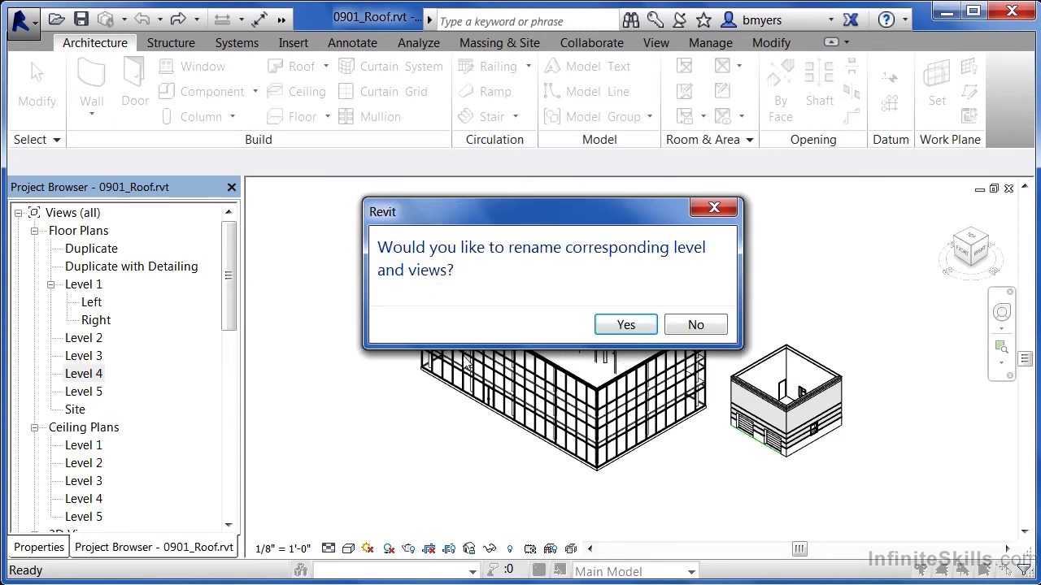
click(626, 325)
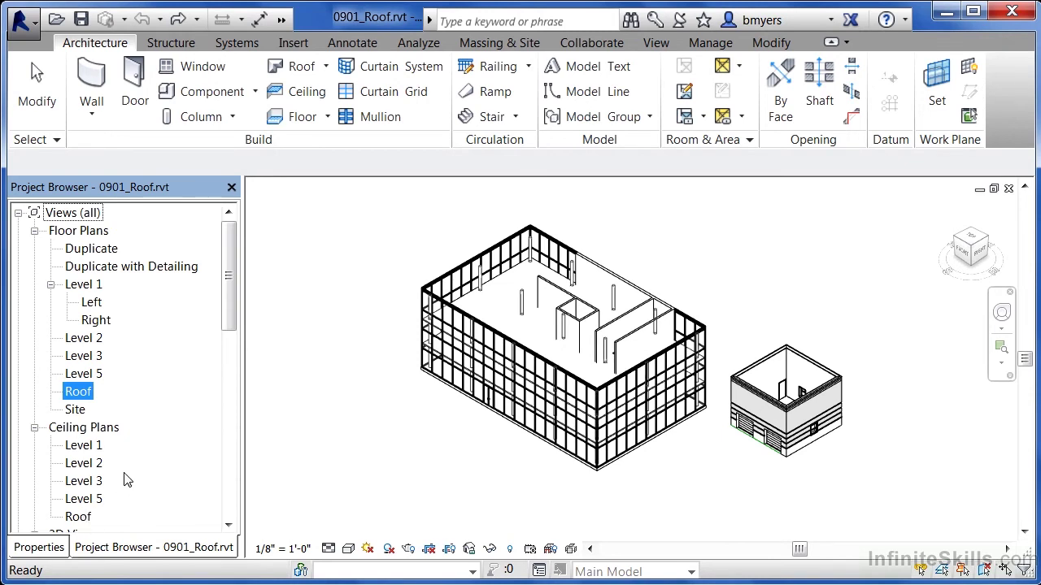
Rename the Level 5 plan to TOP and accept renaming its level and matching views
click(97, 375)
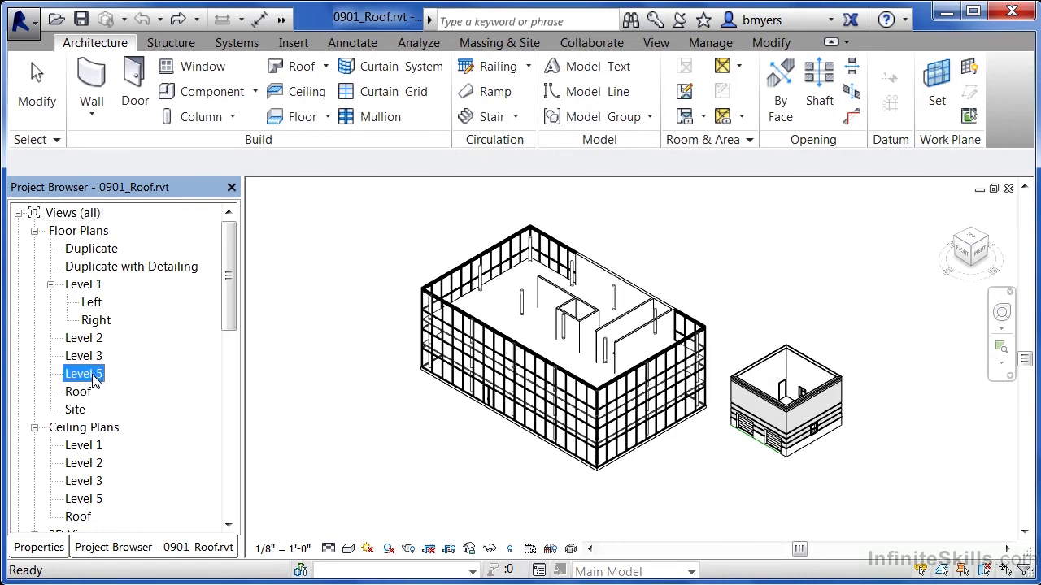
right_click(95, 379)
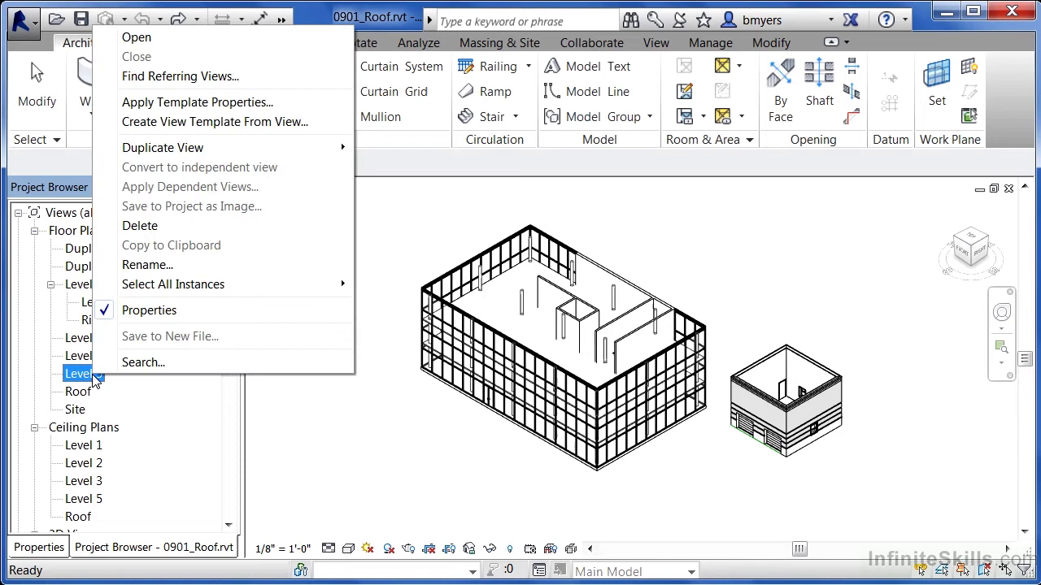
click(175, 269)
text(TOP)
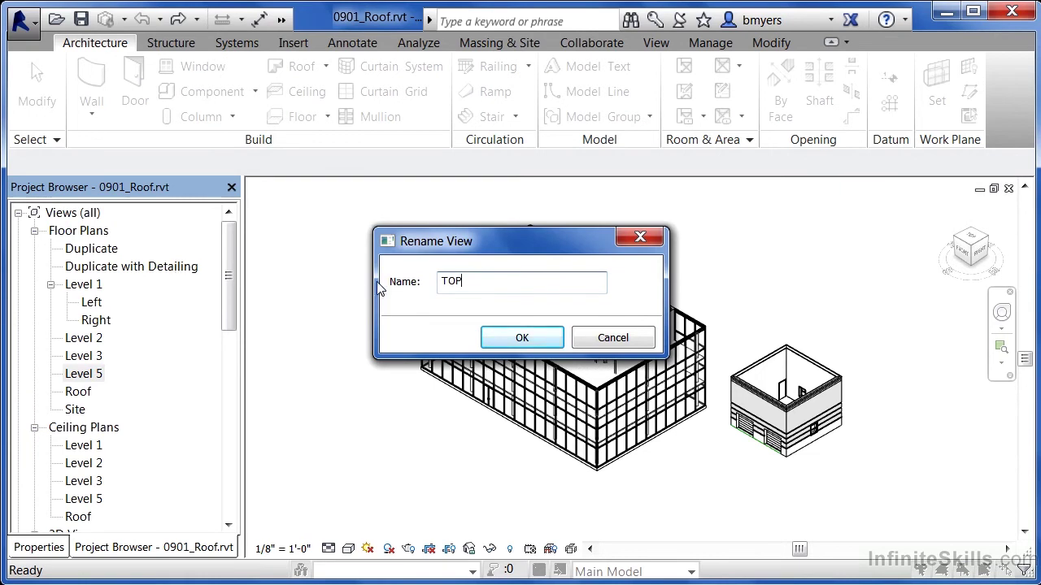
click(535, 332)
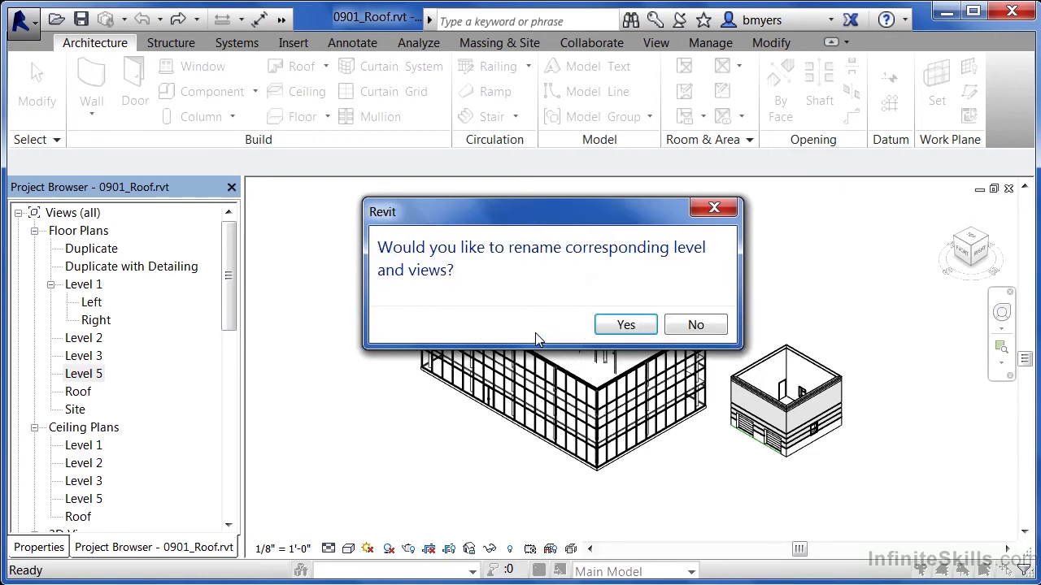
click(623, 325)
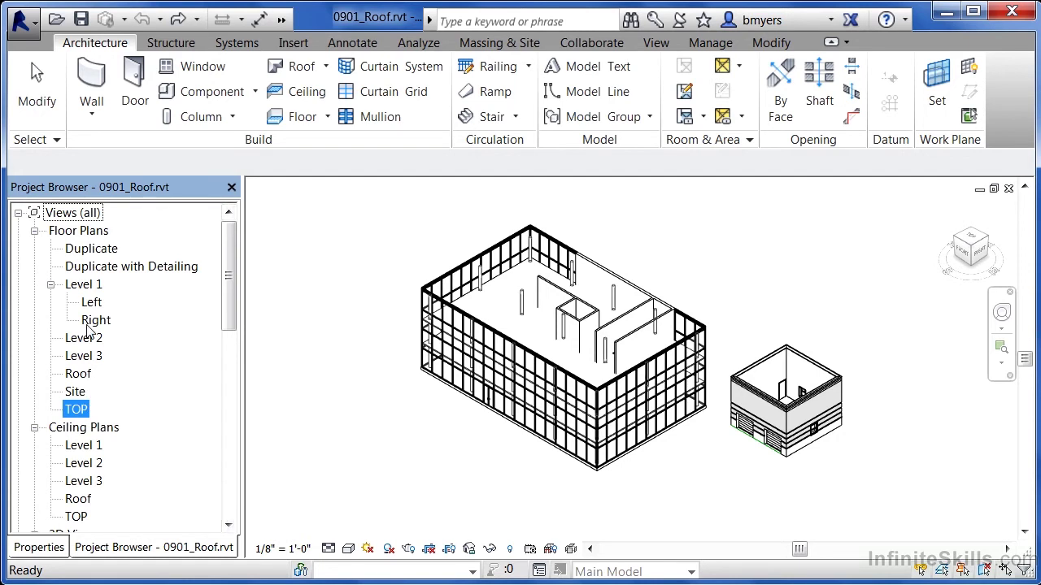
Open the Roof floor plan, zoom in, and start a Roof by Footprint sketch
click(76, 375)
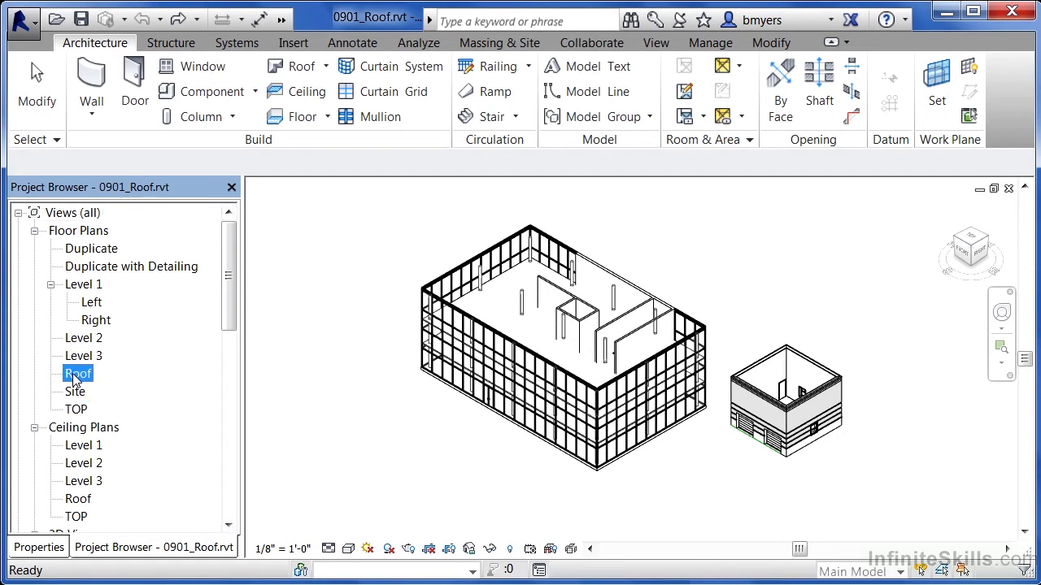
double_click(75, 380)
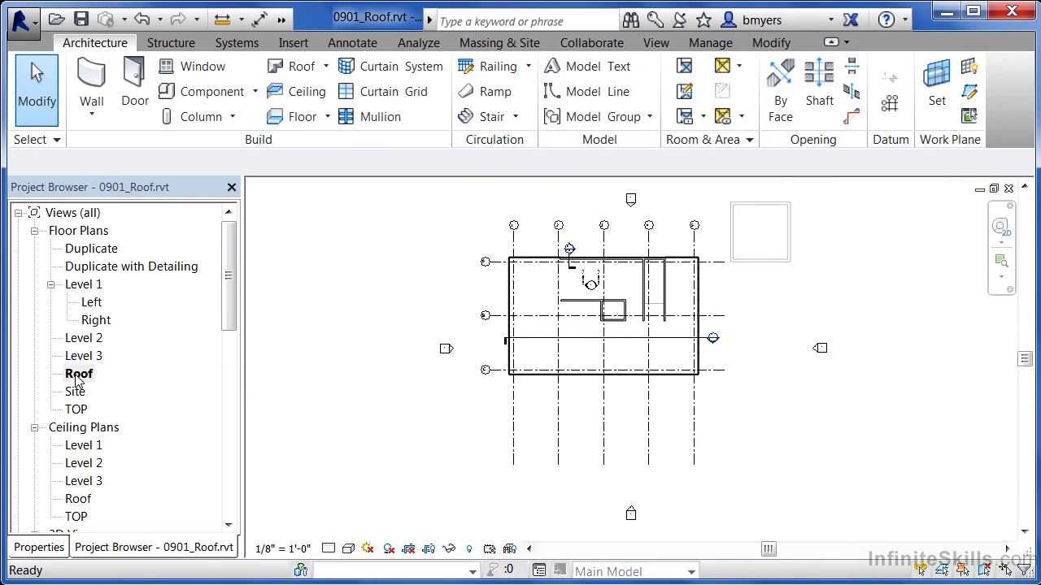
scroll(642, 289, up, 2)
scroll(642, 289, up, 2)
scroll(618, 297, up, 2)
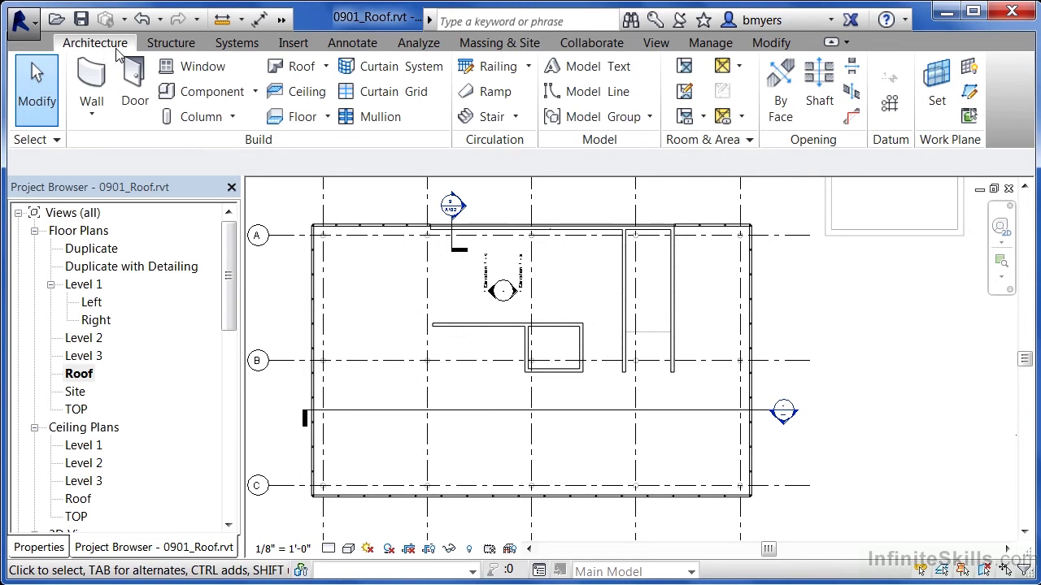
click(303, 71)
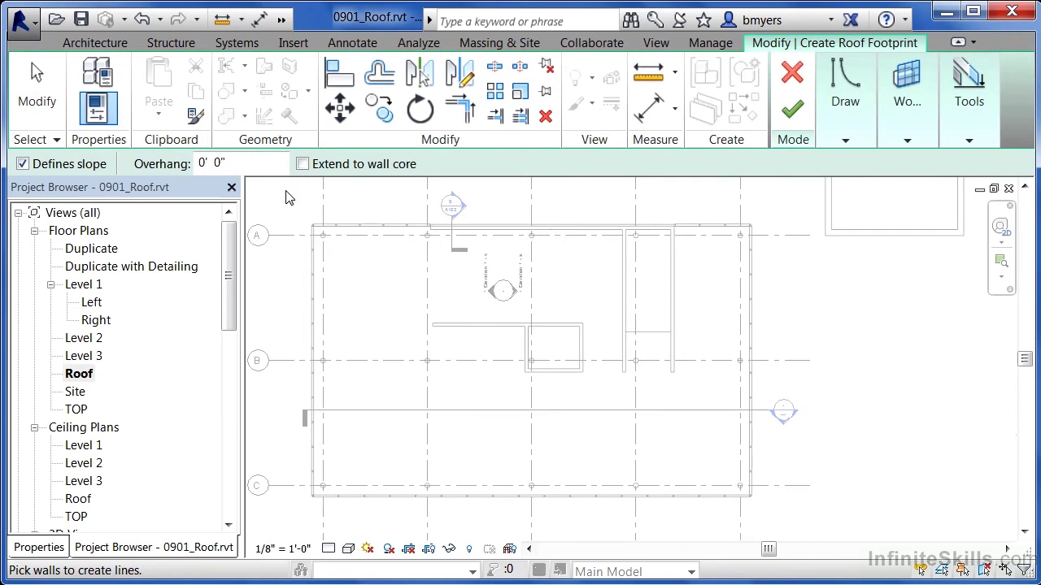
Turn off Defines slope and choose the Line tool for the roof boundary
click(23, 164)
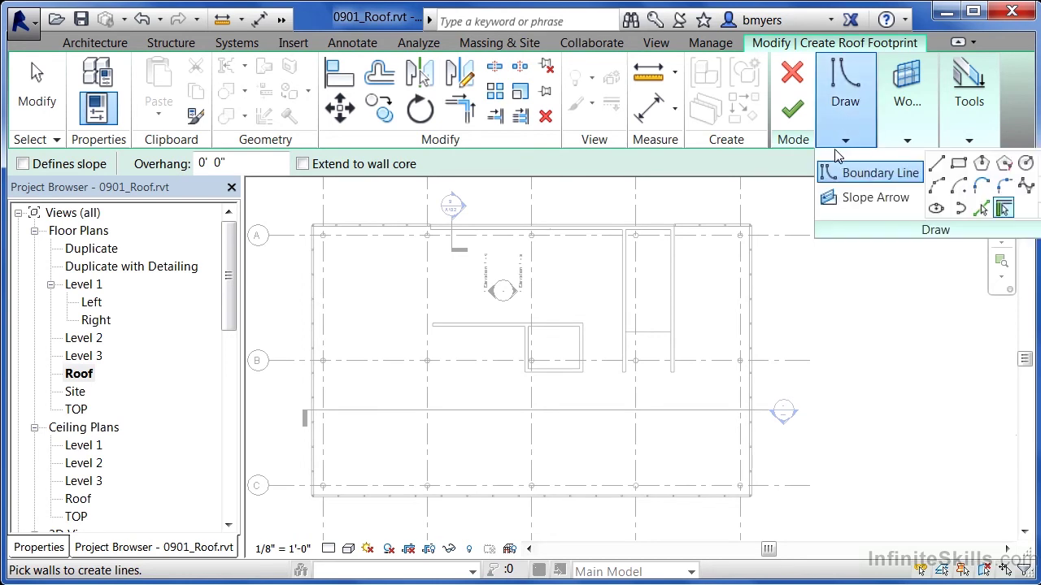
mouse_move(845, 96)
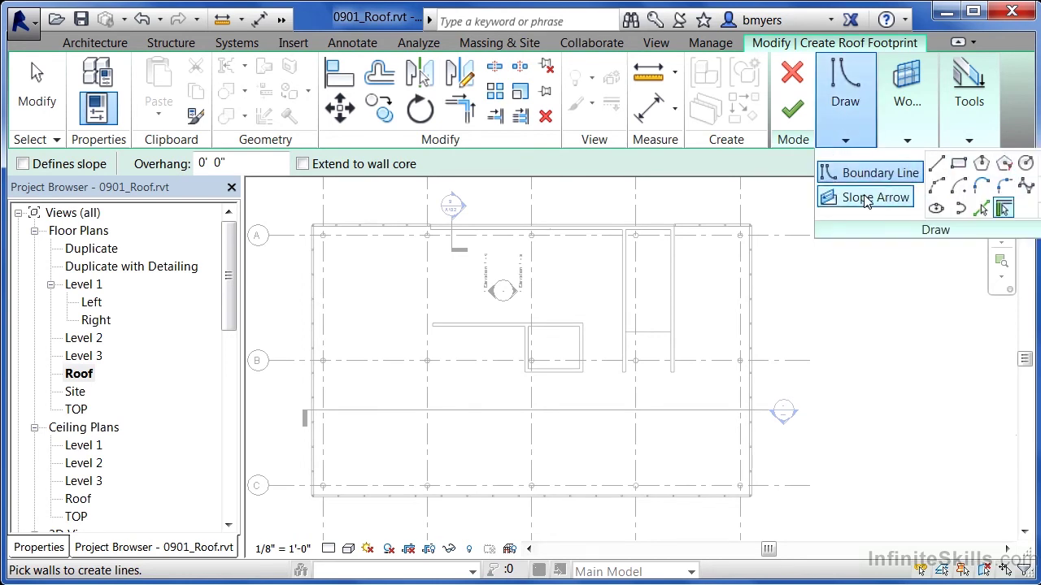
click(938, 165)
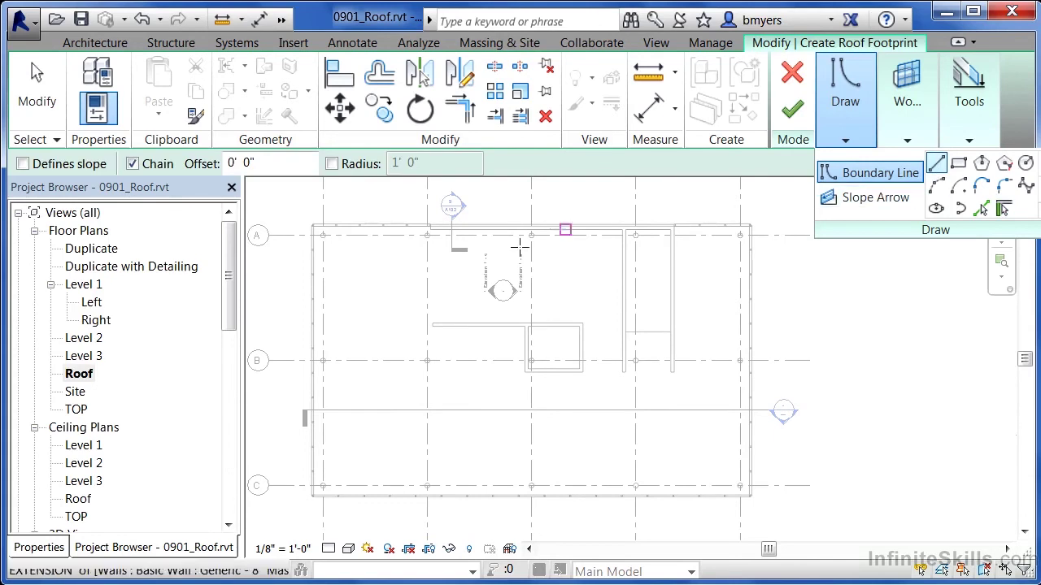
Start the roof boundary at the top-left corner and draw the left edge to the lower-left corner
scroll(309, 232, up, 2)
scroll(313, 226, up, 2)
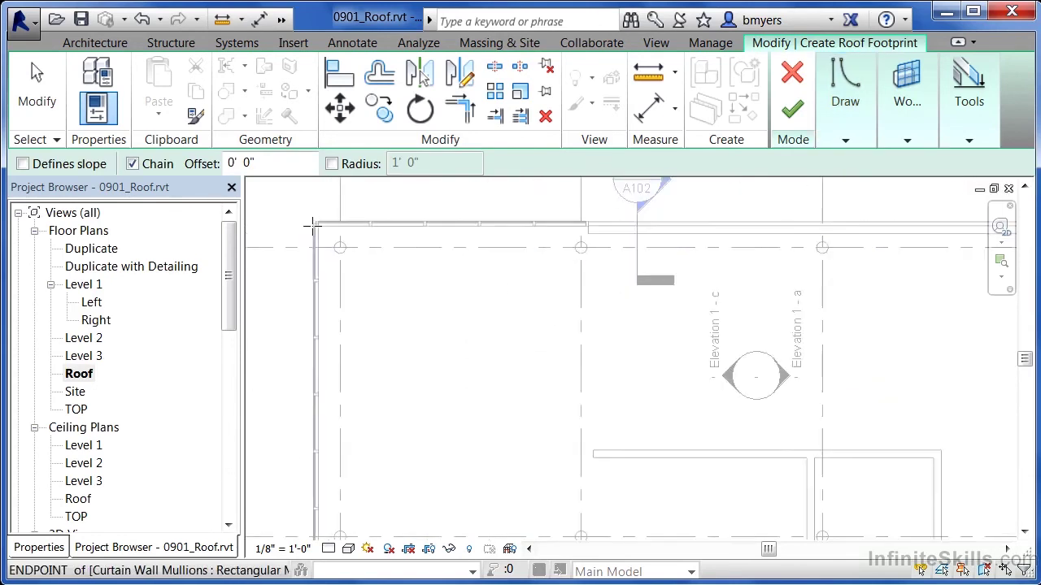
scroll(313, 226, up, 3)
scroll(294, 215, up, 1)
click(293, 214)
scroll(317, 210, down, 1)
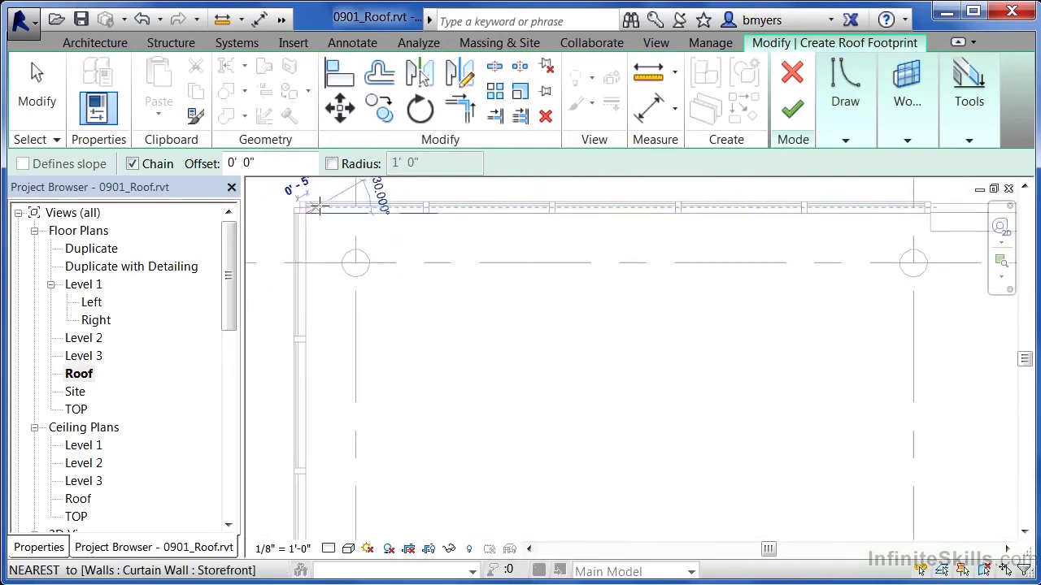
scroll(317, 208, down, 2)
scroll(302, 205, down, 1)
scroll(321, 439, up, 3)
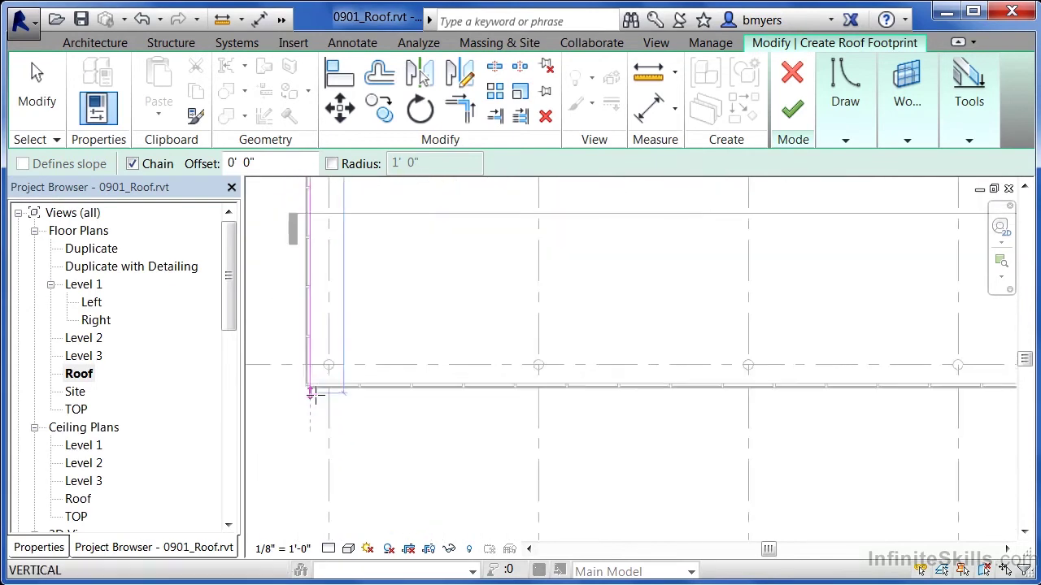
click(302, 365)
scroll(297, 425, up, 2)
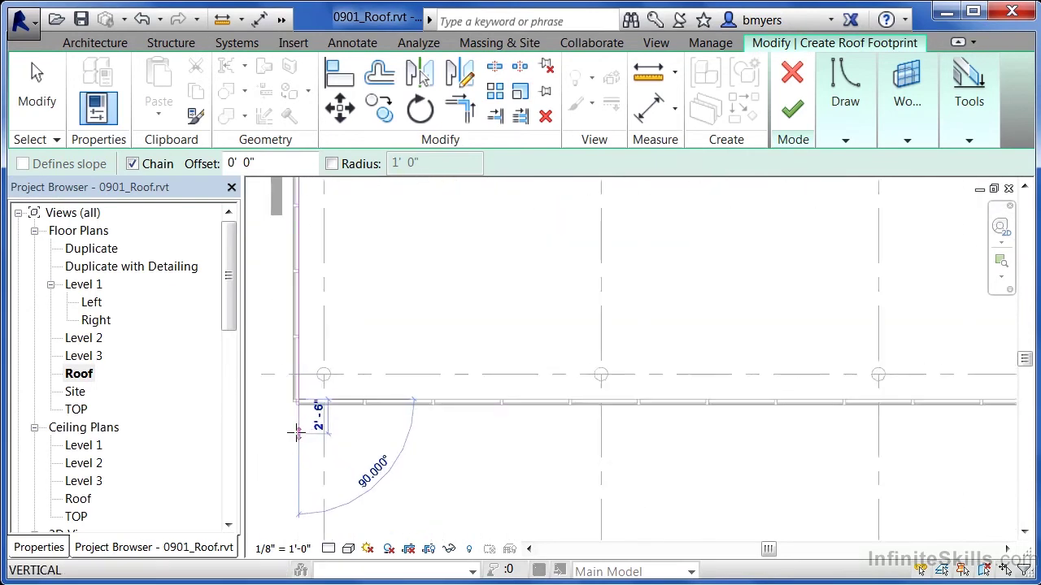
scroll(300, 426, down, 3)
click(300, 425)
Continue the boundary along the bottom to the lower-right corner and up the right side
scroll(616, 420, up, 2)
scroll(655, 419, up, 1)
scroll(634, 400, up, 1)
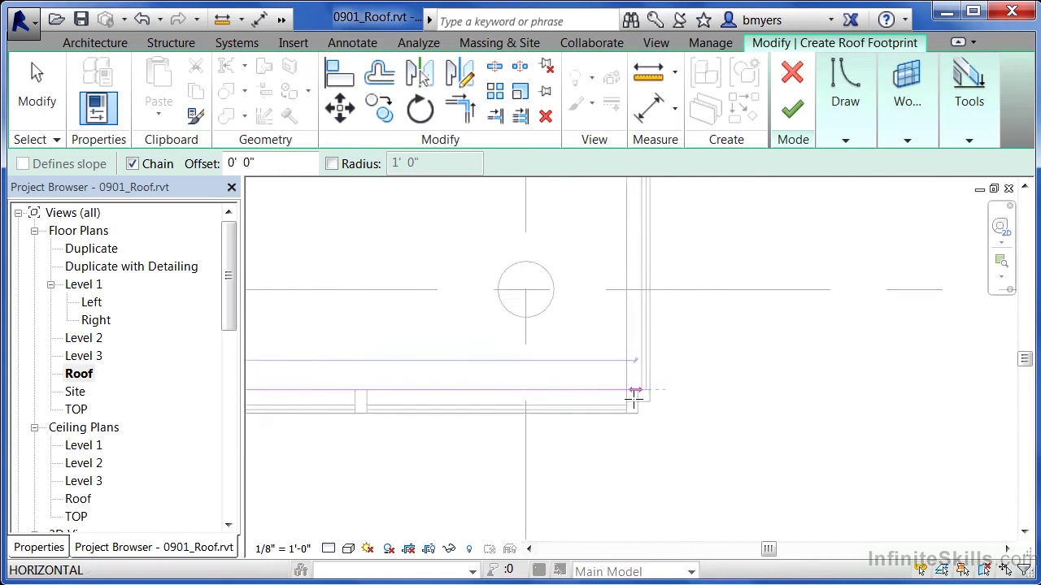
scroll(634, 399, up, 1)
click(623, 385)
scroll(653, 520, down, 1)
scroll(659, 528, down, 1)
scroll(660, 501, down, 1)
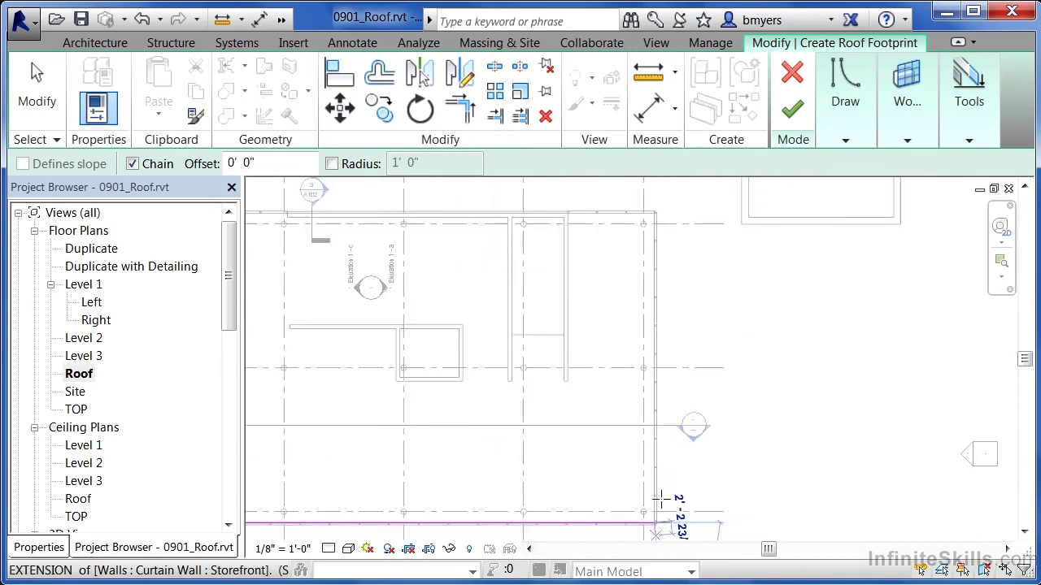
scroll(650, 214, up, 1)
scroll(663, 210, up, 1)
scroll(665, 210, up, 2)
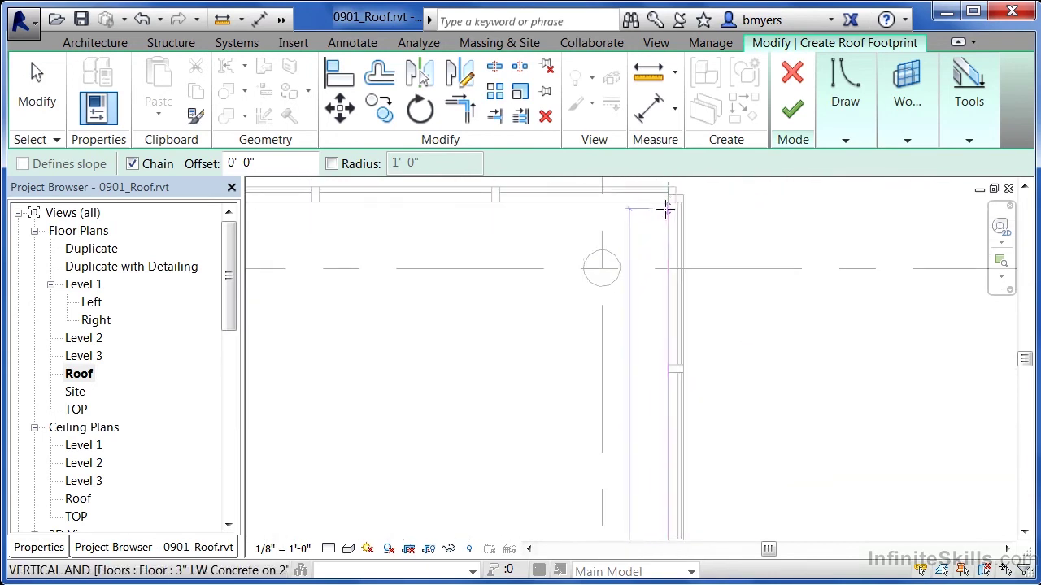
click(668, 201)
Trace the remaining horizontal wall edges and close the loop at the upper-left corner
scroll(732, 276, down, 2)
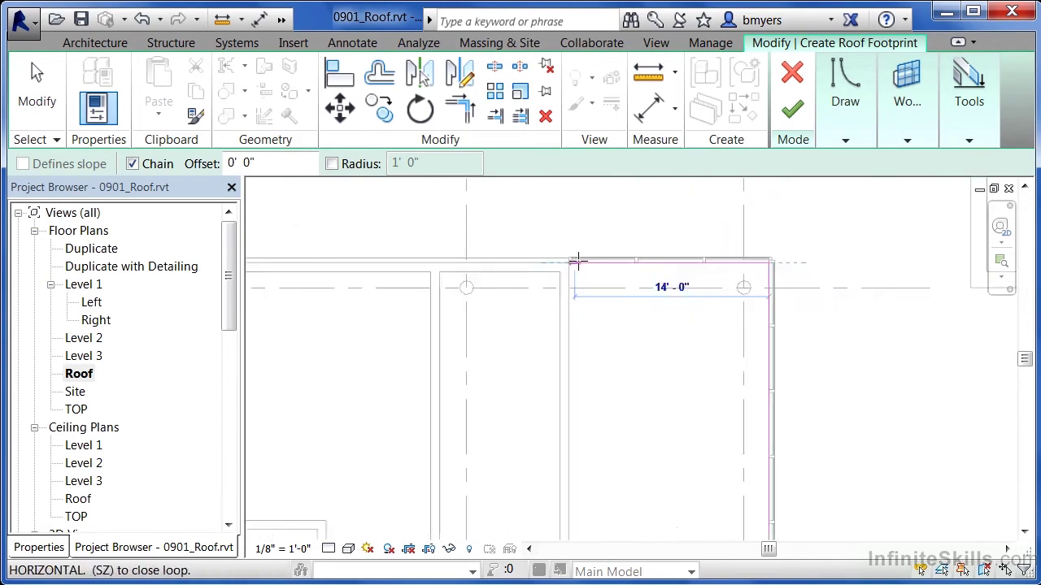
scroll(561, 263, up, 2)
scroll(556, 265, up, 1)
click(556, 265)
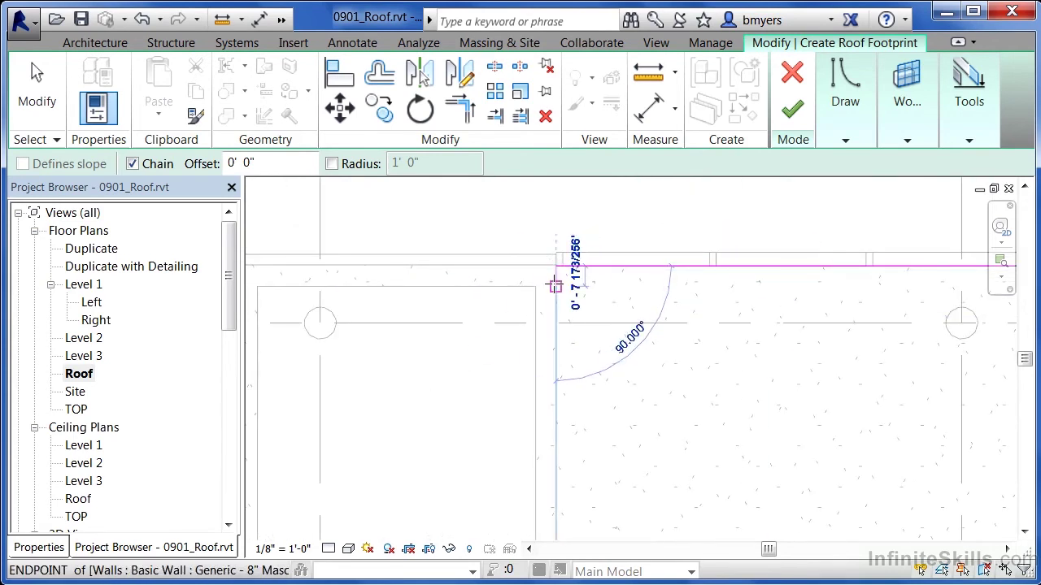
scroll(569, 309, down, 2)
scroll(680, 314, up, 3)
scroll(623, 337, down, 3)
scroll(485, 309, up, 3)
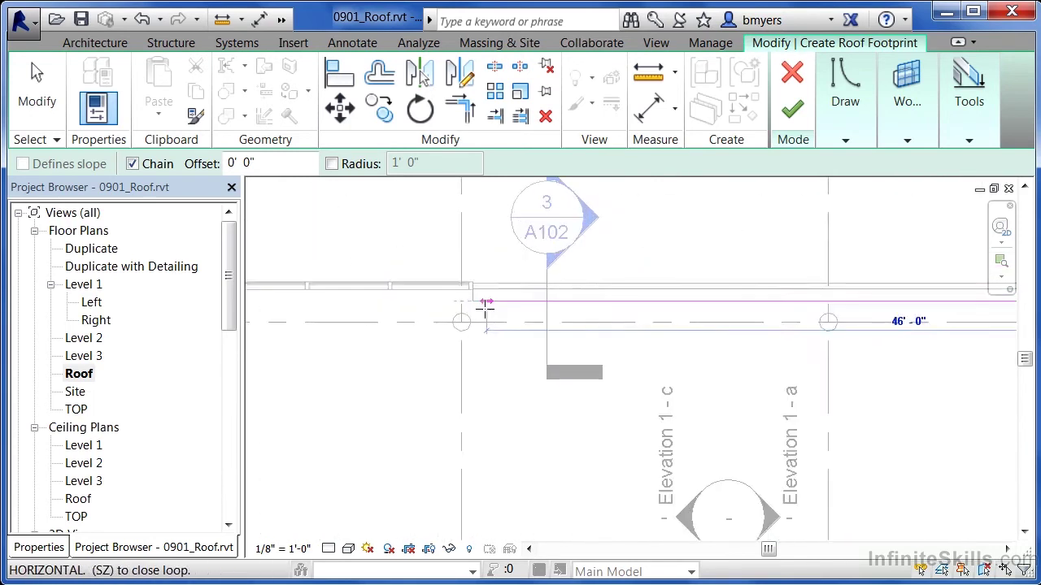
scroll(480, 305, up, 1)
scroll(476, 313, up, 3)
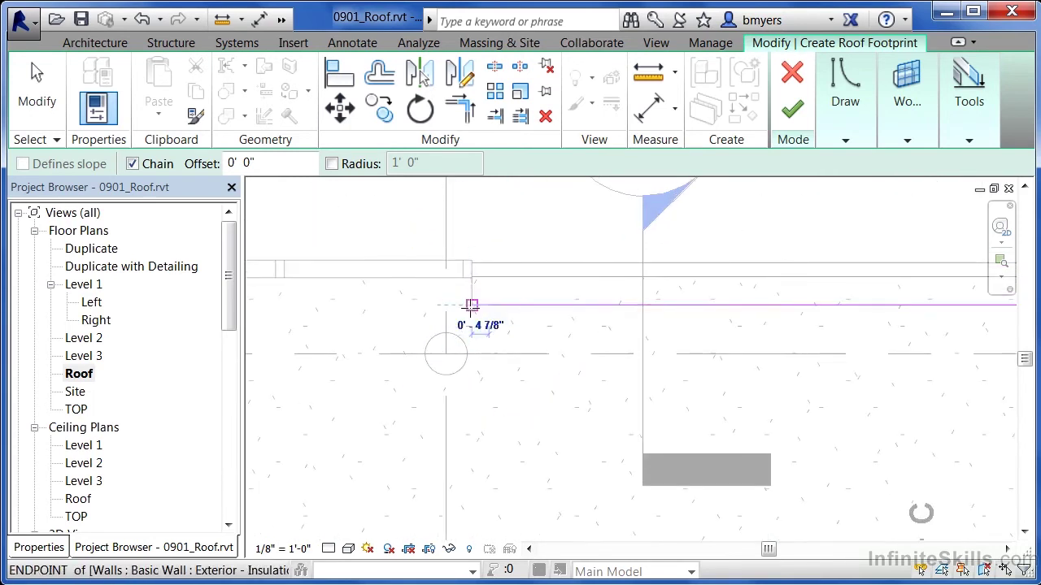
click(472, 305)
scroll(626, 381, down, 3)
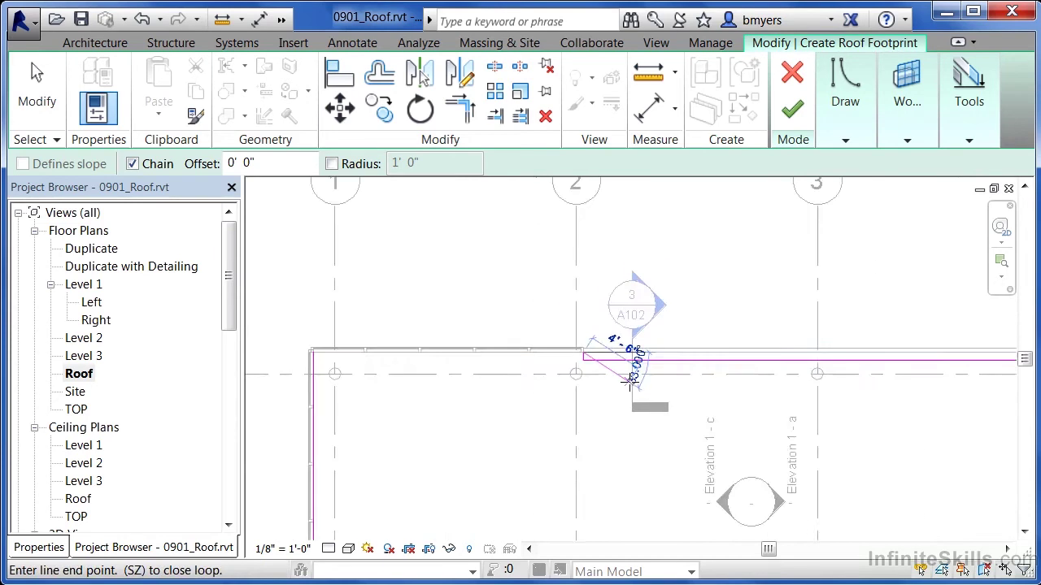
scroll(390, 363, up, 2)
scroll(390, 360, up, 2)
scroll(377, 336, up, 2)
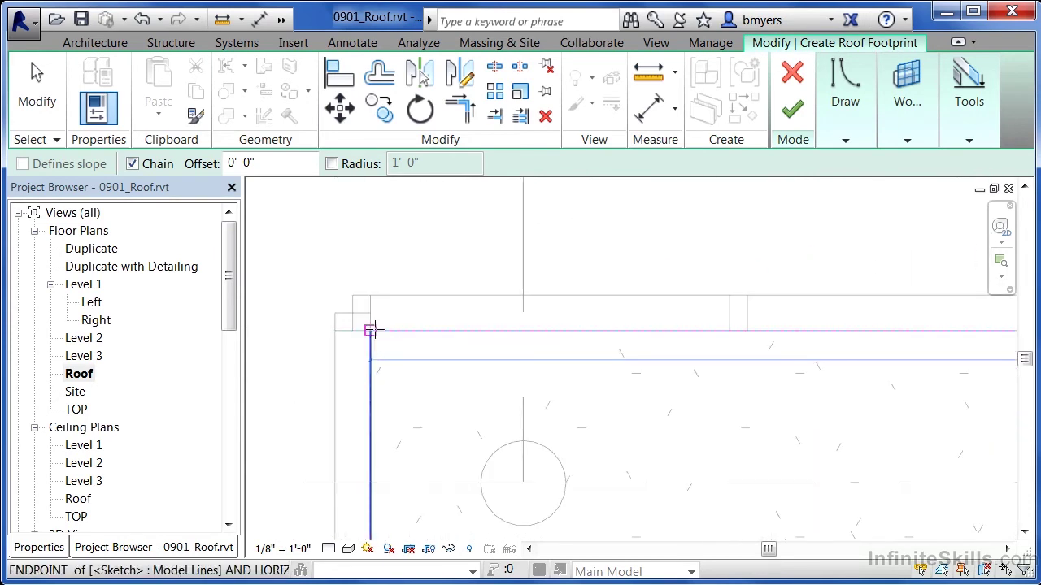
click(370, 331)
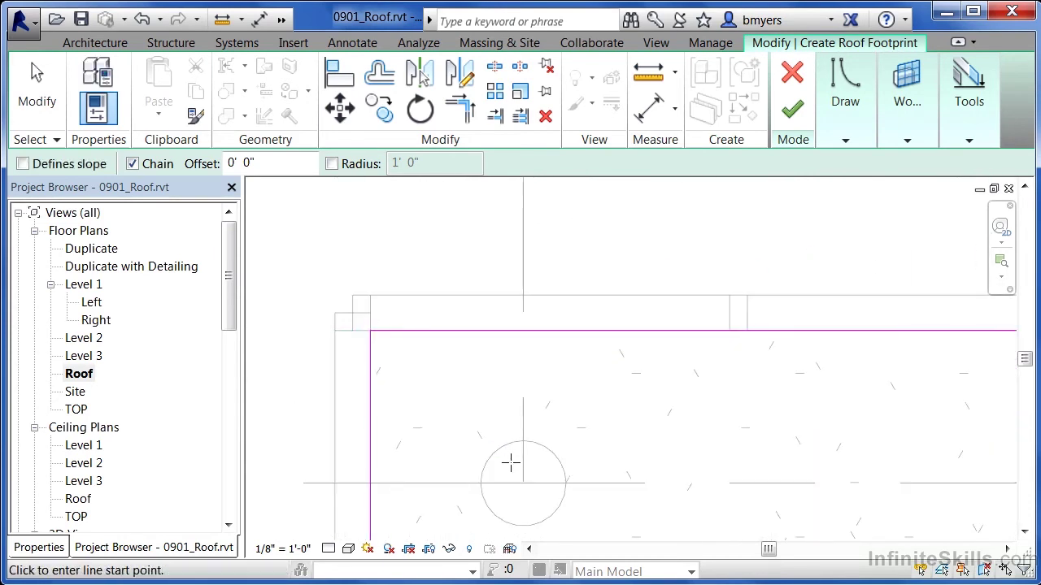
scroll(337, 279, down, 2)
scroll(336, 279, down, 2)
scroll(512, 274, down, 2)
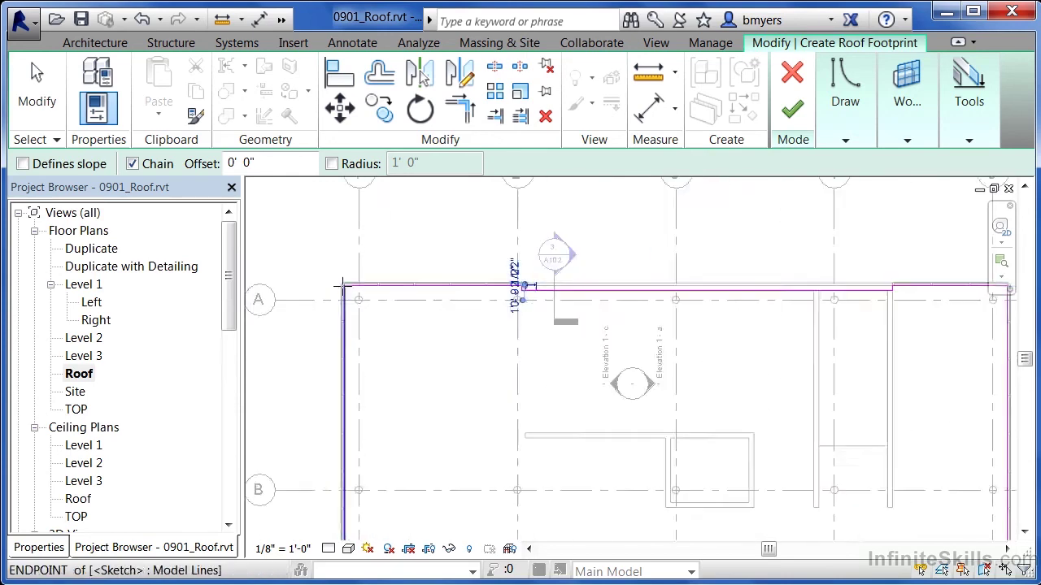
scroll(489, 416, down, 1)
mouse_move(620, 503)
middle_down()
mouse_move(583, 388)
mouse_move(583, 402)
middle_up()
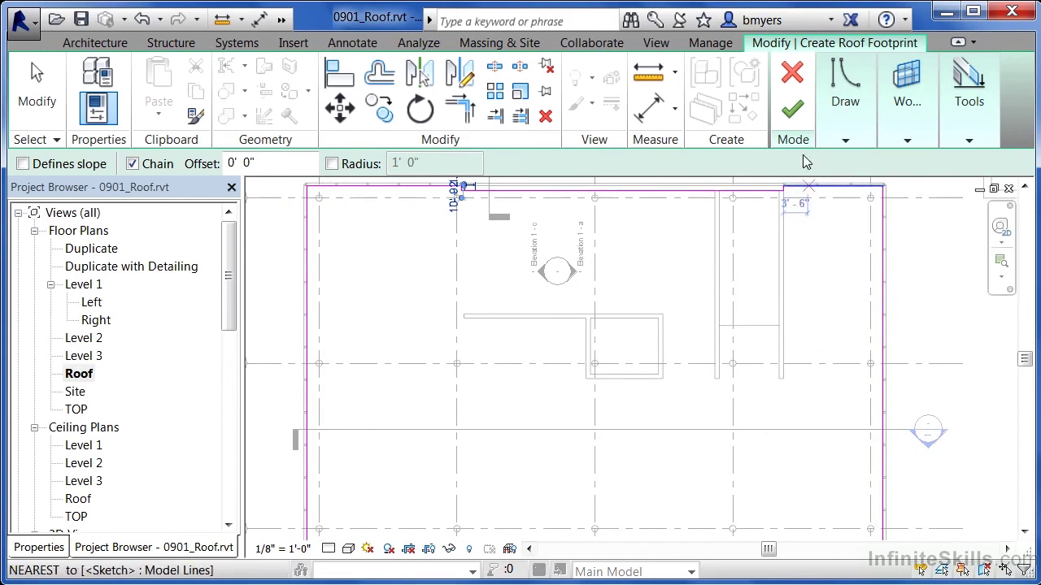
Finish the roof sketch and view the flat roof in the default 3D view
click(793, 111)
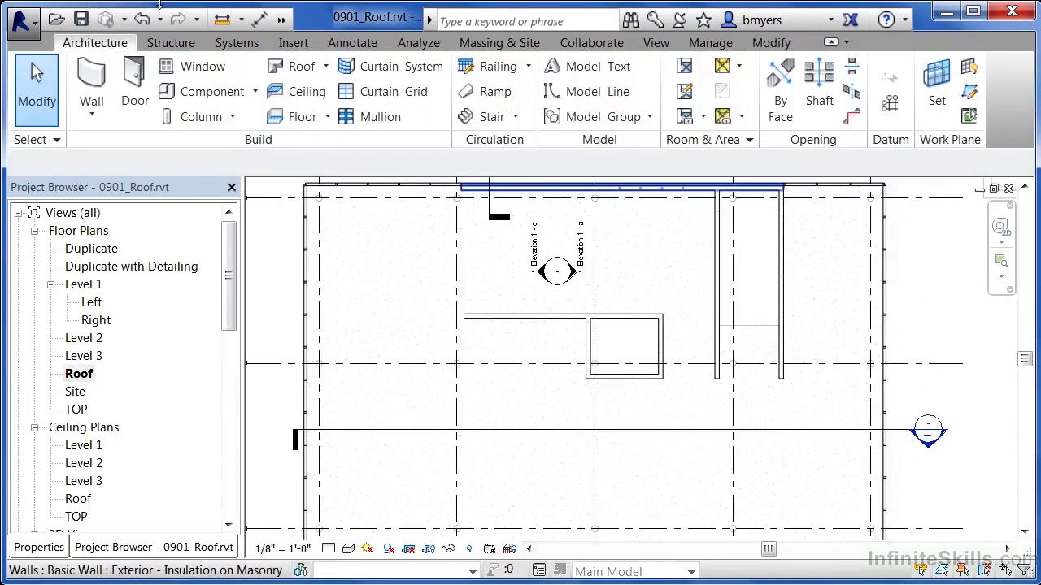
click(284, 21)
click(342, 45)
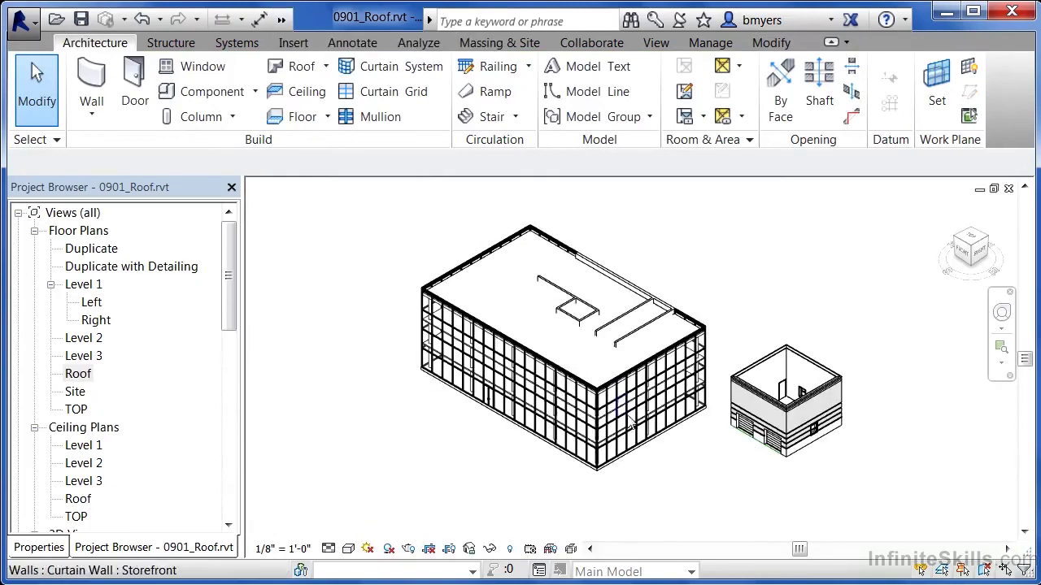
scroll(599, 290, up, 1)
scroll(607, 290, up, 2)
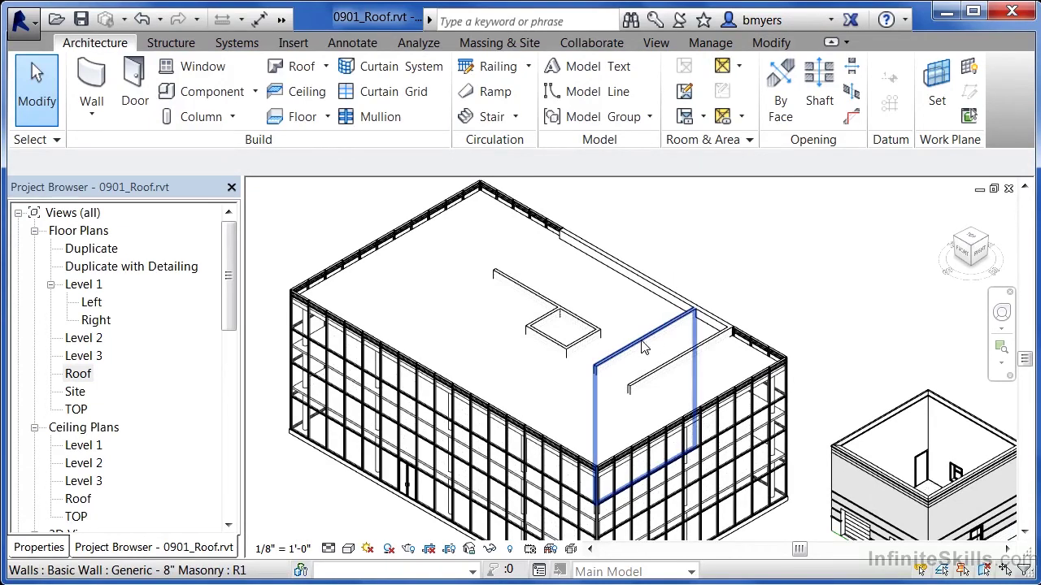
scroll(623, 284, up, 1)
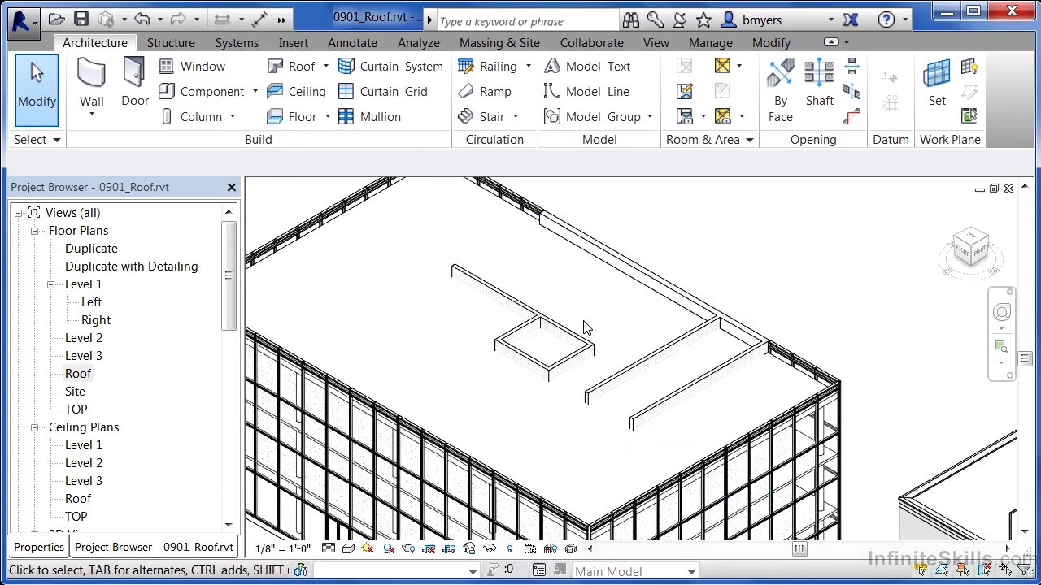
Attach the tops of the shaft walls and two straight interior walls to the roof
click(507, 306)
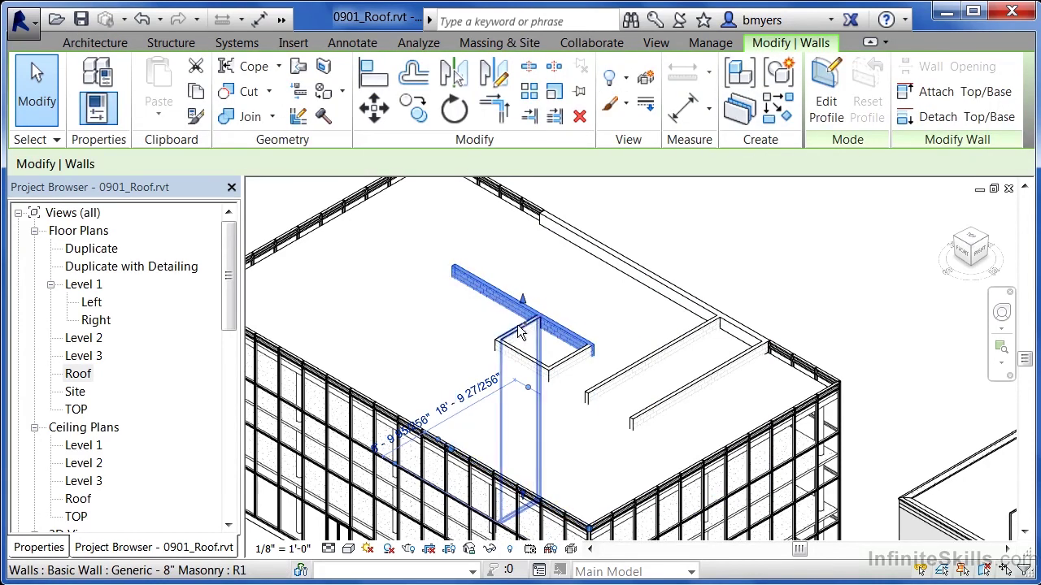
ctrl+click(523, 351)
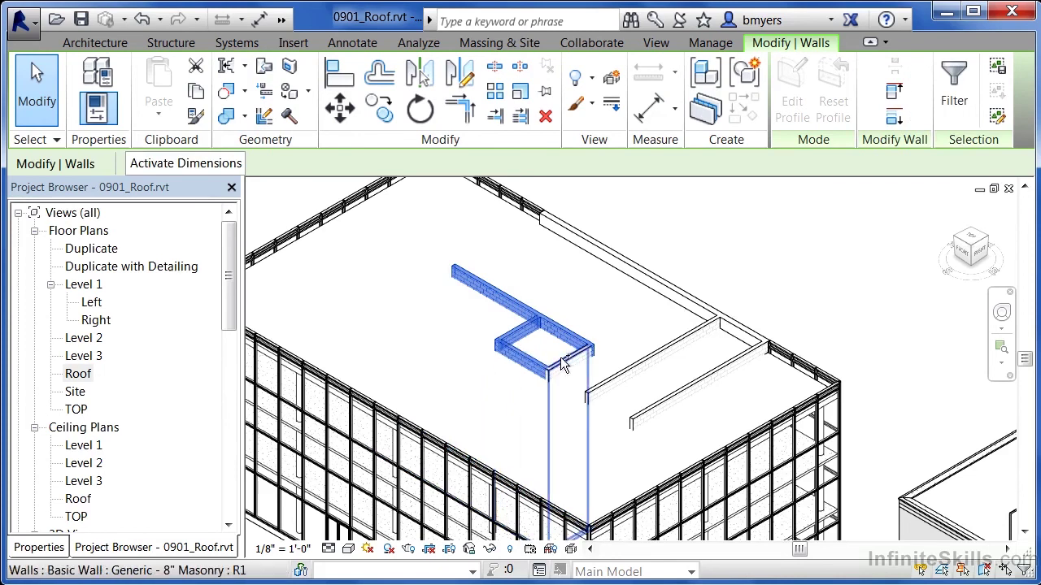
ctrl+click(655, 378)
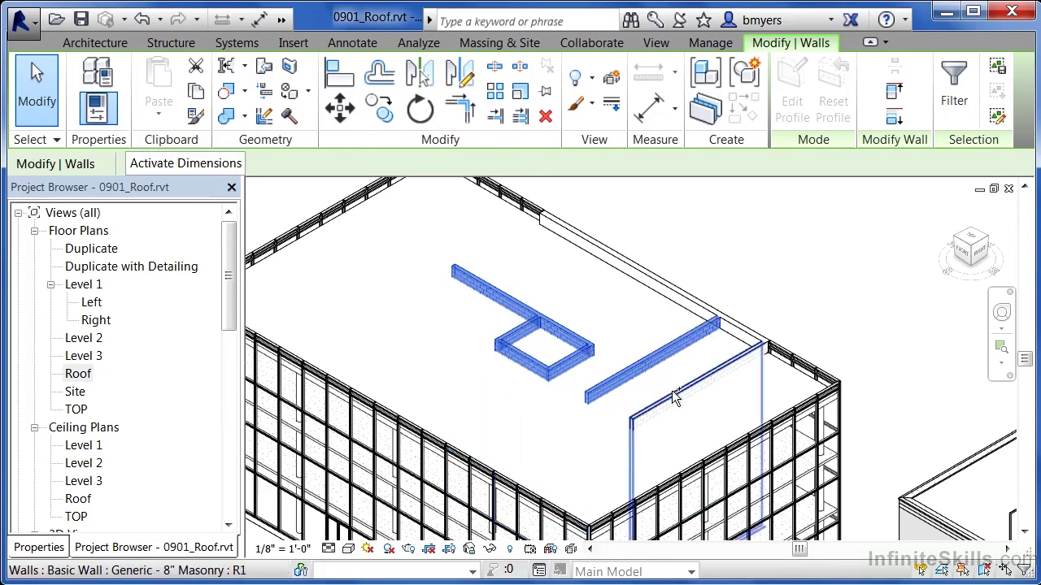
ctrl+click(673, 390)
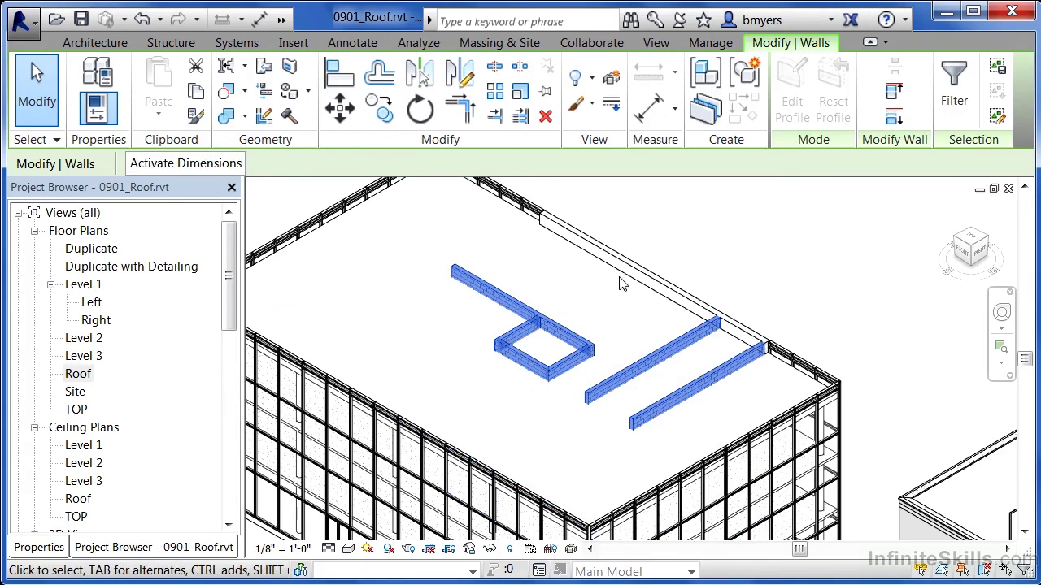
click(893, 97)
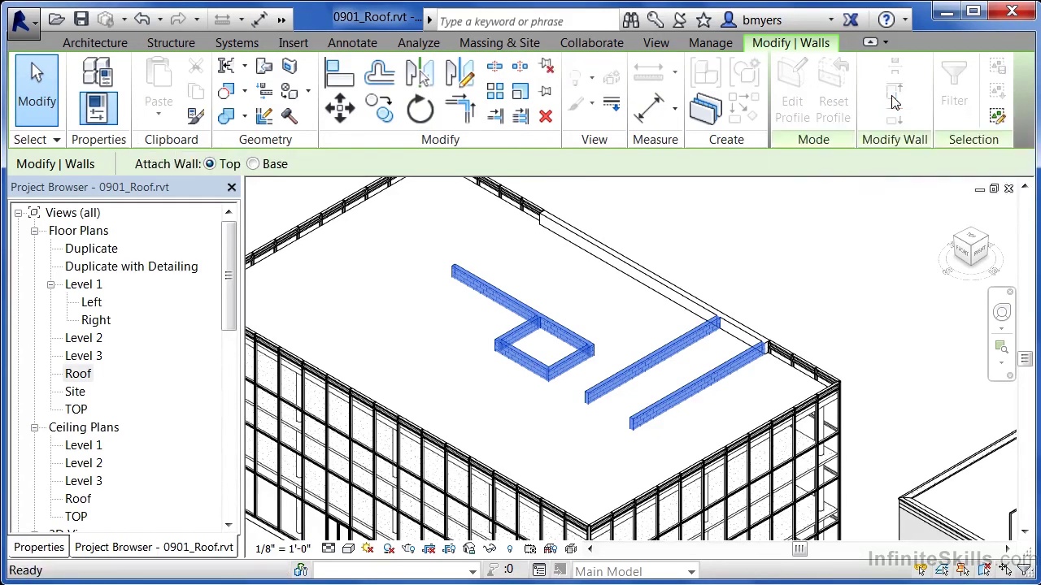
click(787, 370)
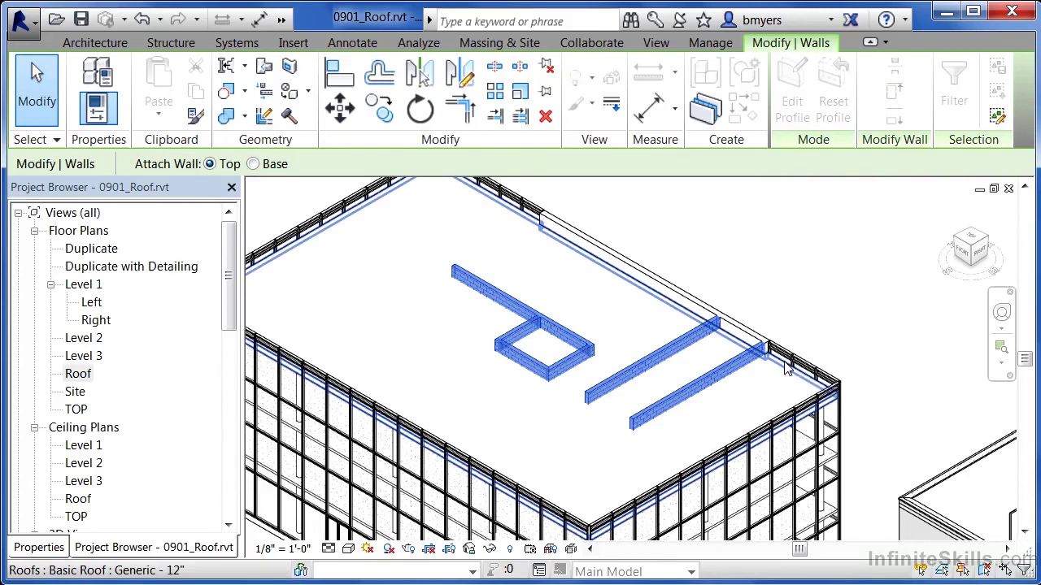
Clear the selection, zoom out, and start a new Roof by Footprint on Level 2
click(864, 314)
scroll(862, 314, down, 2)
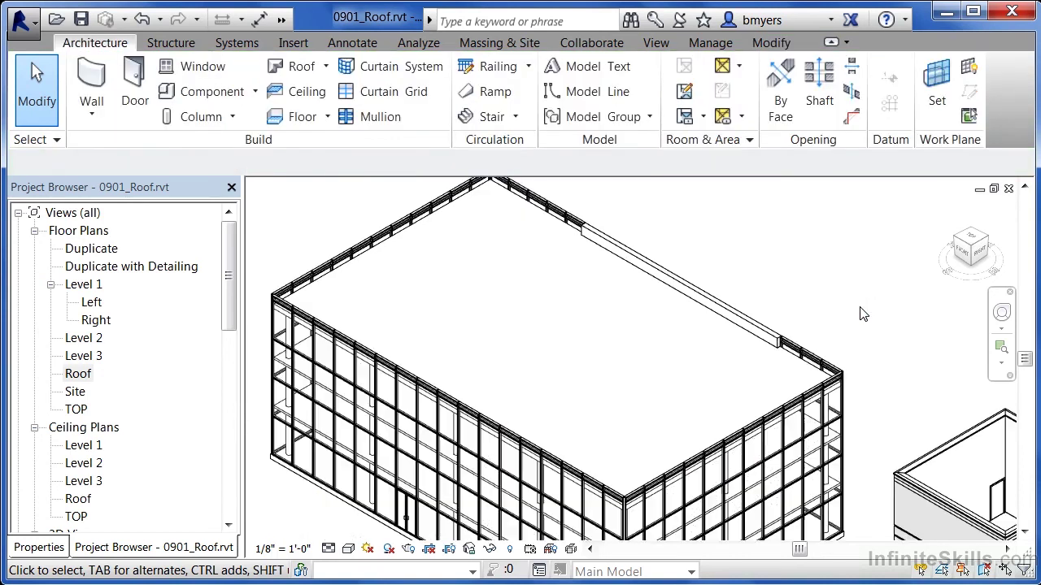
scroll(861, 314, down, 2)
mouse_move(860, 314)
middle_down()
mouse_move(824, 274)
mouse_move(805, 277)
middle_up()
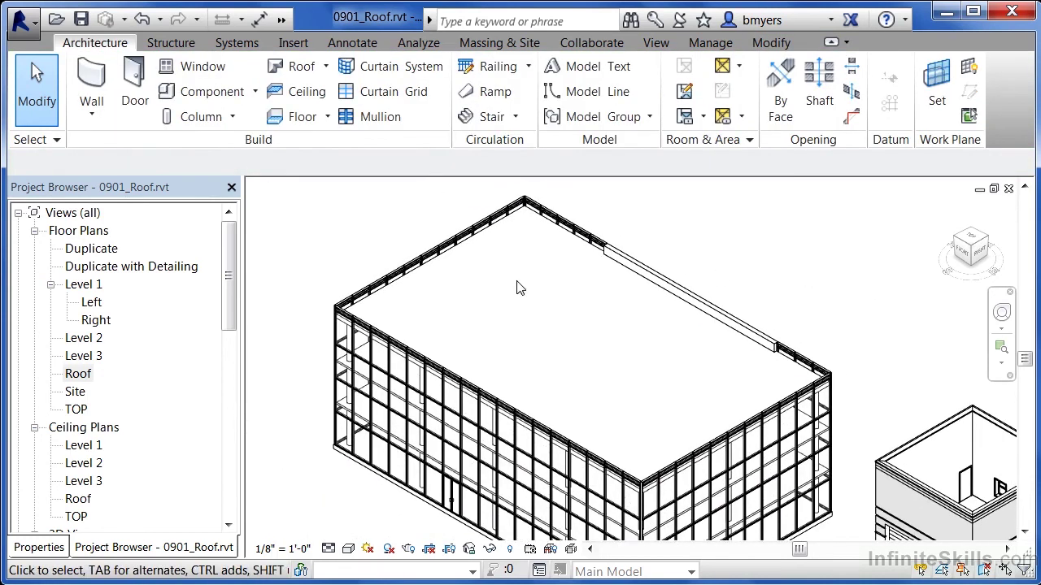
click(300, 68)
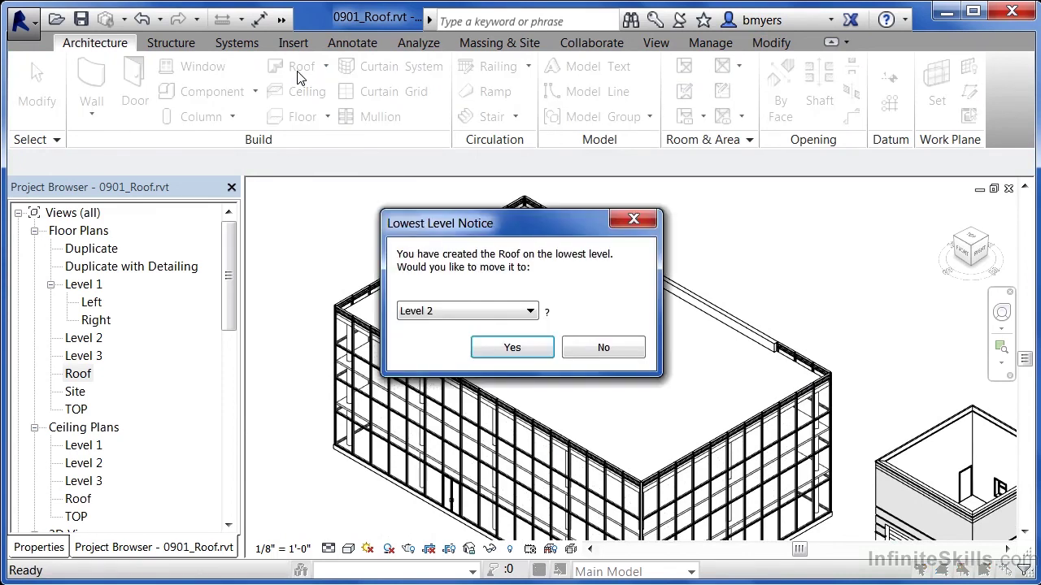
click(512, 348)
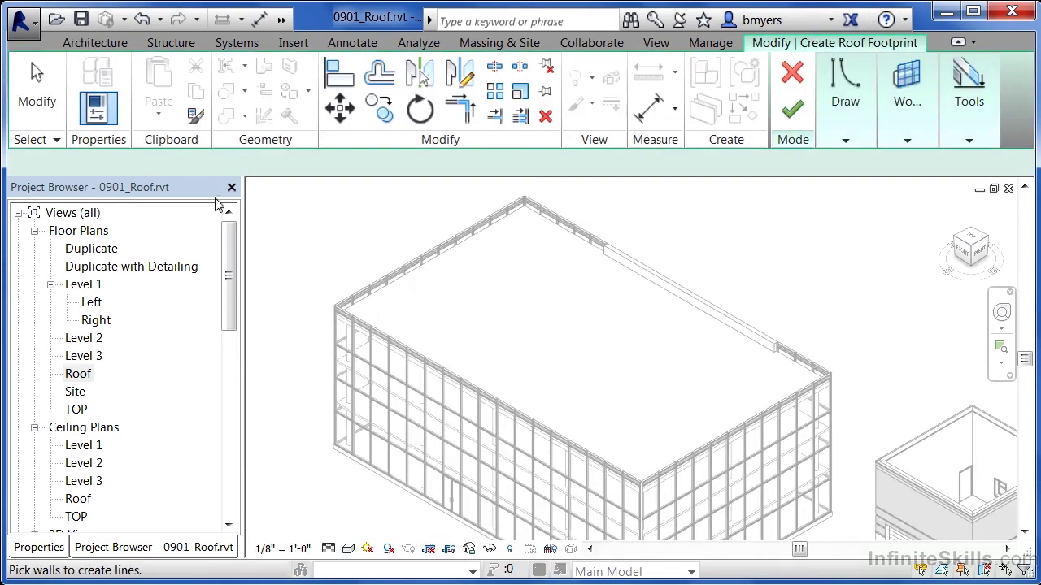